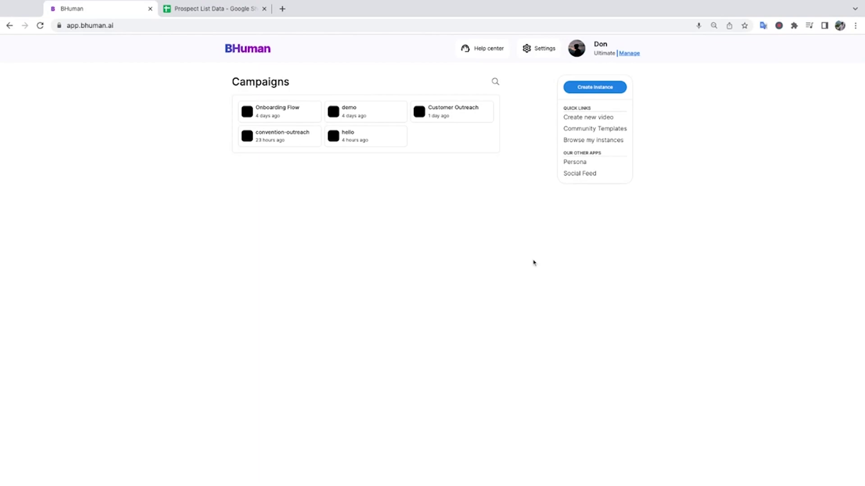
Start a new instance from the community Sales 'Lead Check-In' template
click(594, 86)
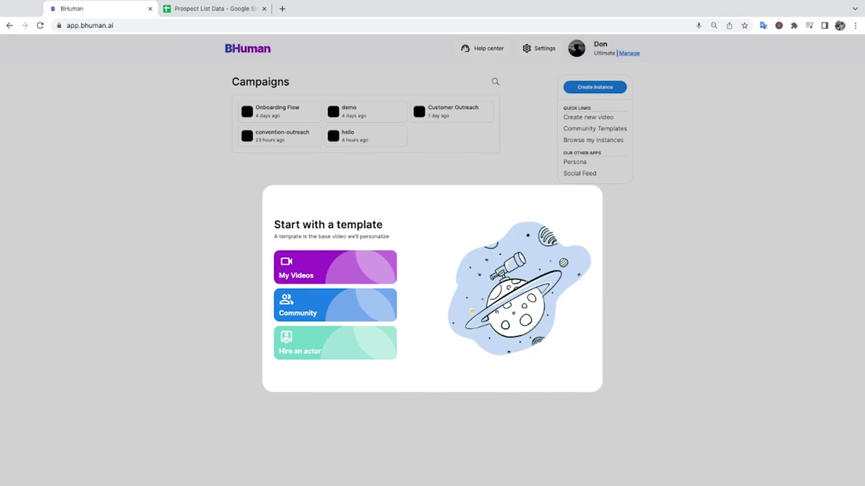
click(335, 304)
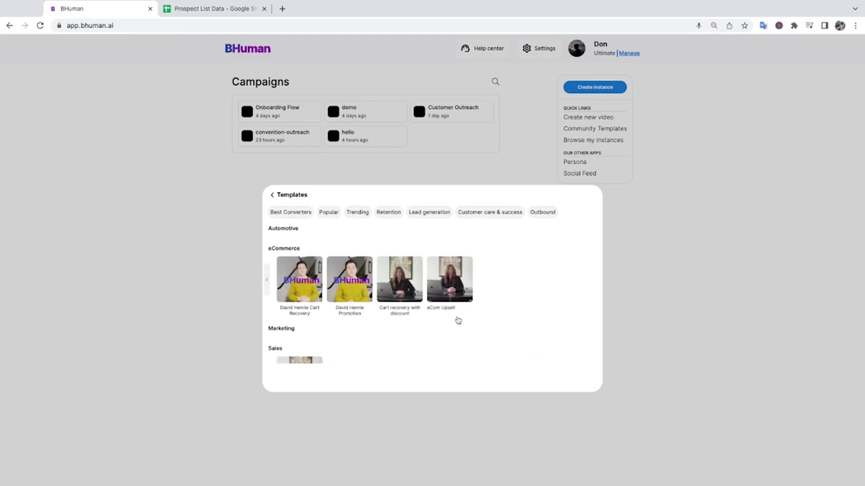
scroll(458, 321, down, 3)
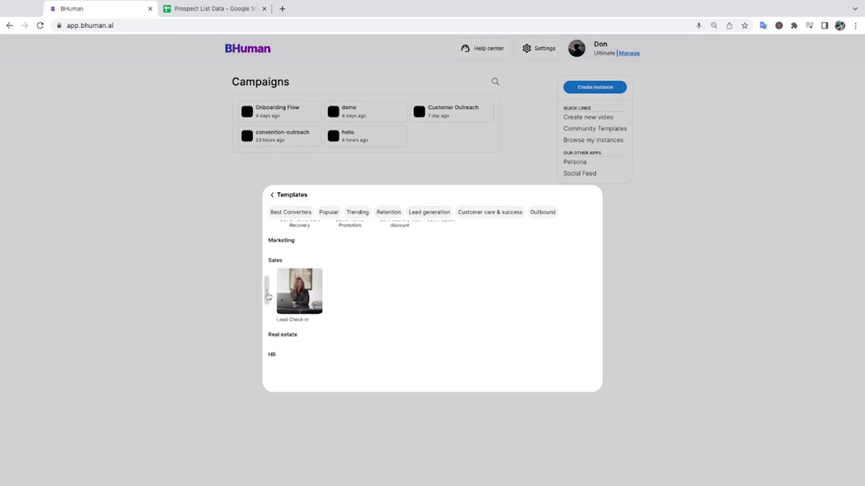
click(314, 295)
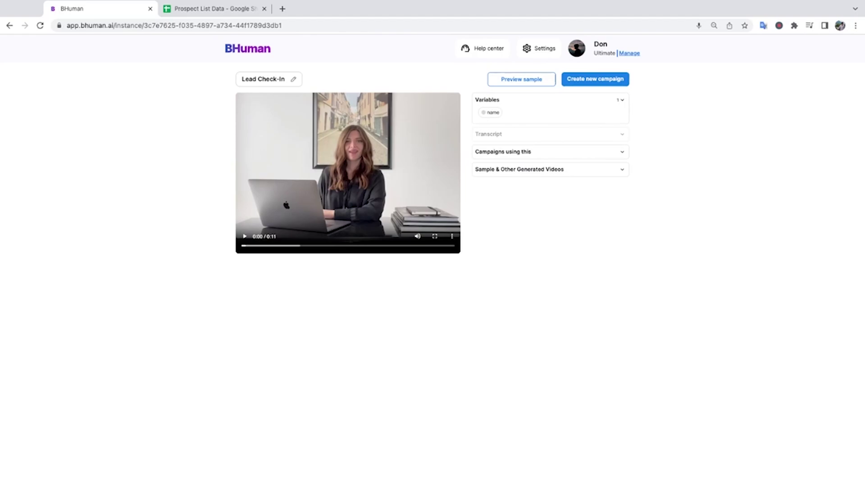
Create the 'Prospect Outreach' campaign with Sales industry and a use case
click(594, 79)
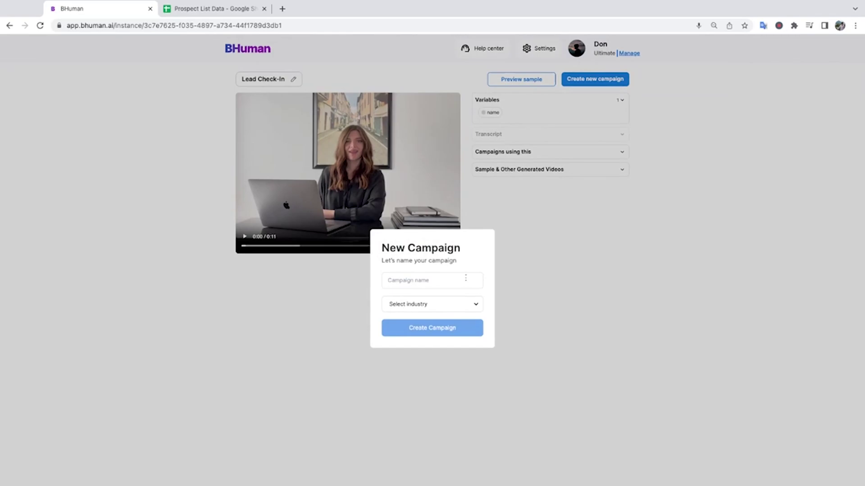
text(Prospect Outreac)
text(h)
click(432, 304)
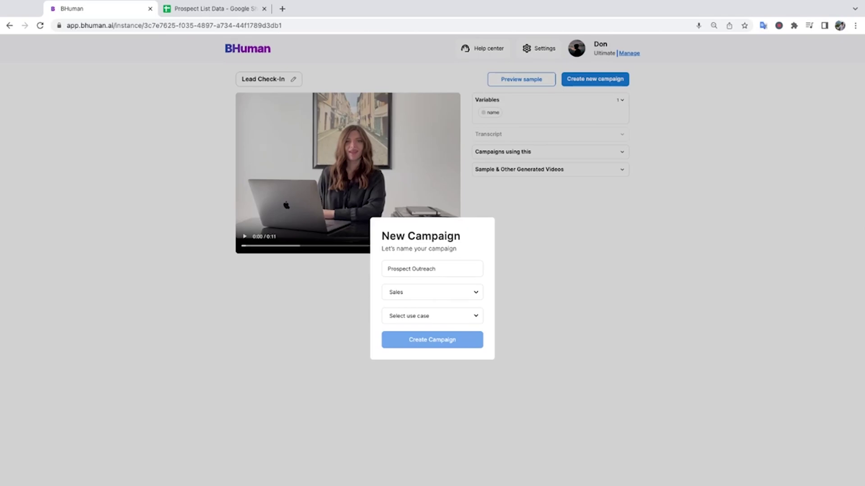
click(431, 339)
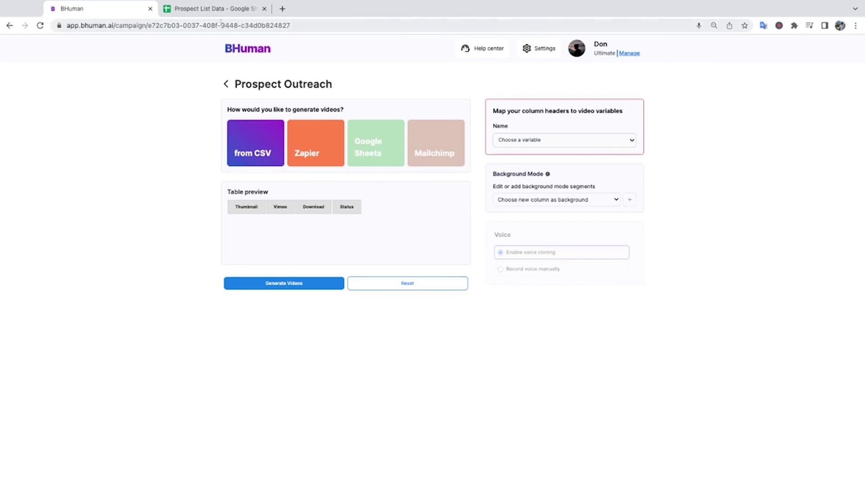
click(213, 8)
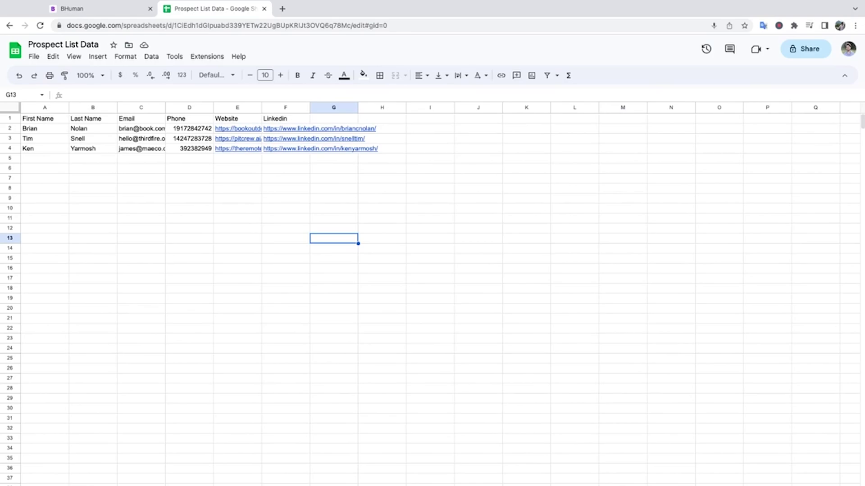
Download the Prospect List Data sheet as a CSV file and return to BHuman
click(34, 55)
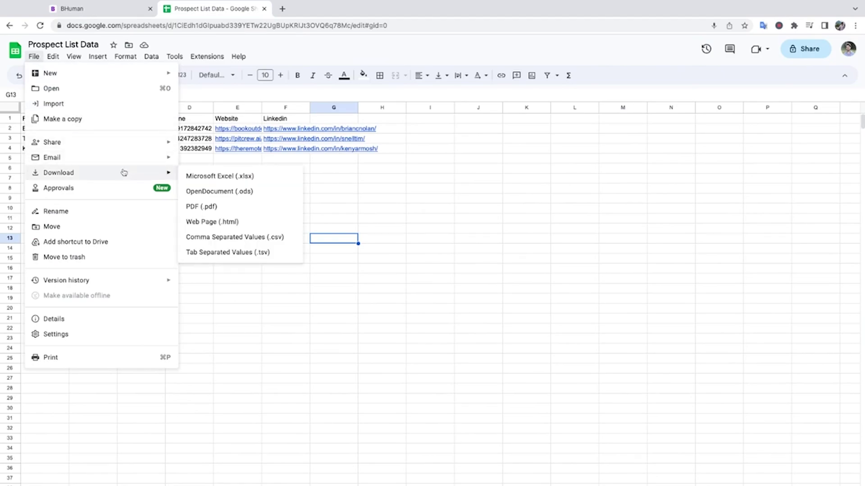
click(229, 240)
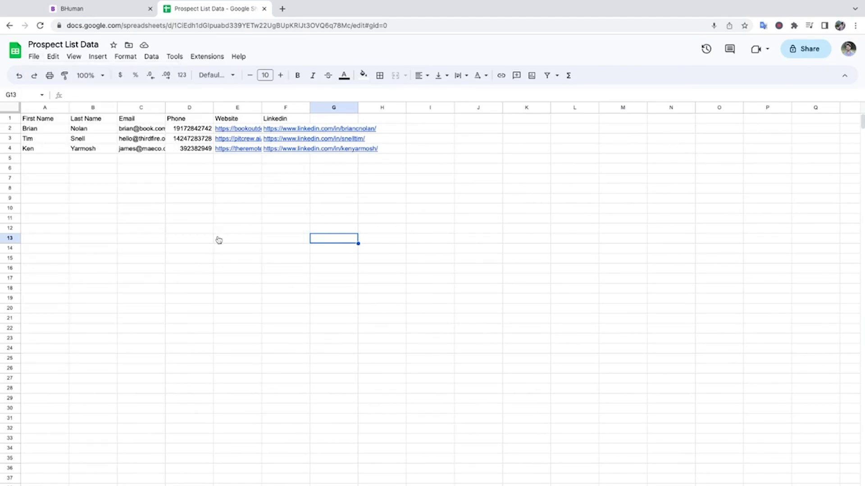
click(118, 8)
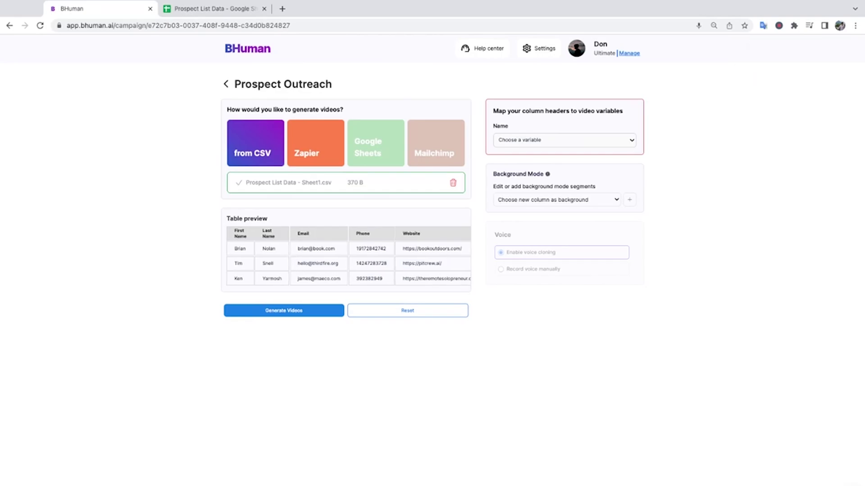
scroll(346, 256, right, 3)
scroll(347, 257, left, 3)
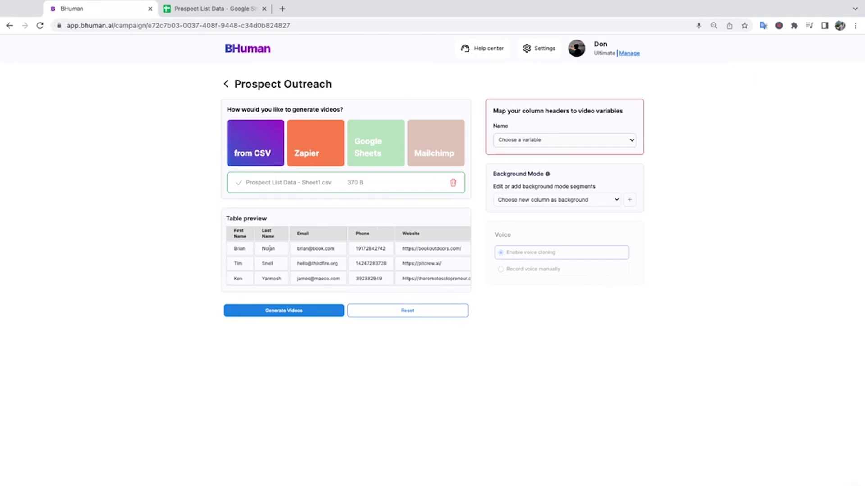
scroll(277, 278, right, 3)
scroll(276, 278, right, 3)
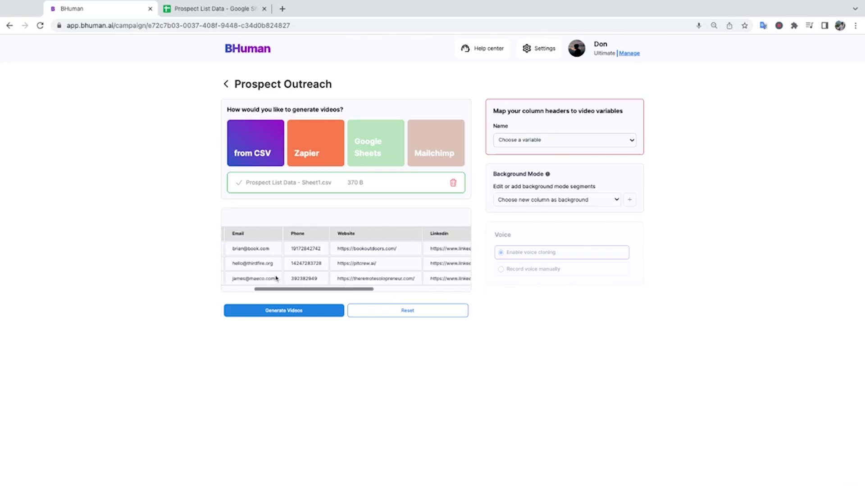
scroll(277, 278, right, 3)
scroll(277, 279, right, 2)
scroll(304, 264, right, 3)
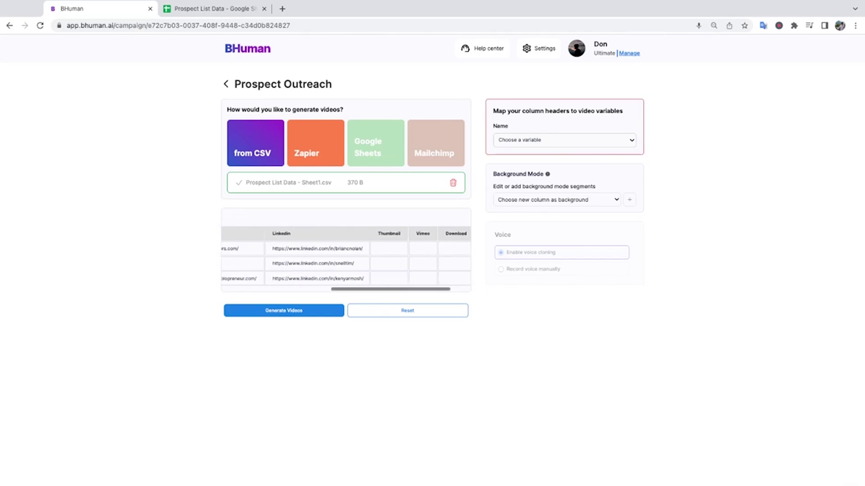
scroll(304, 264, left, 8)
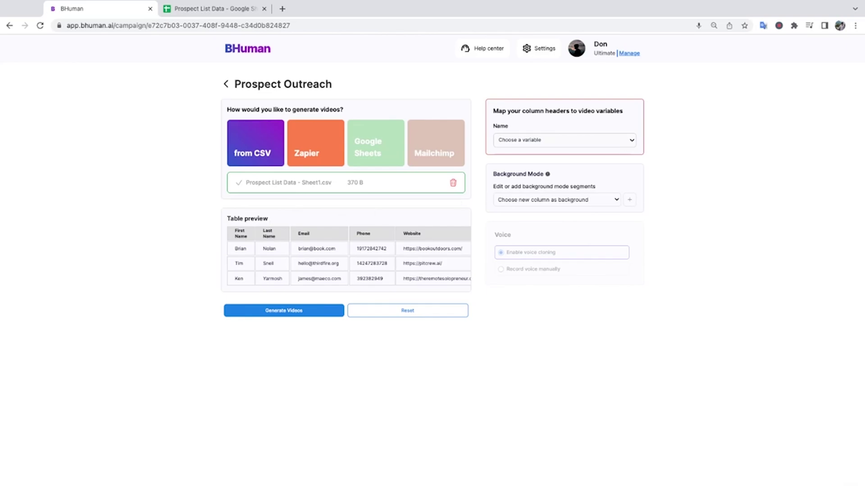
Map the Name video variable to the CSV's First Name column
click(566, 140)
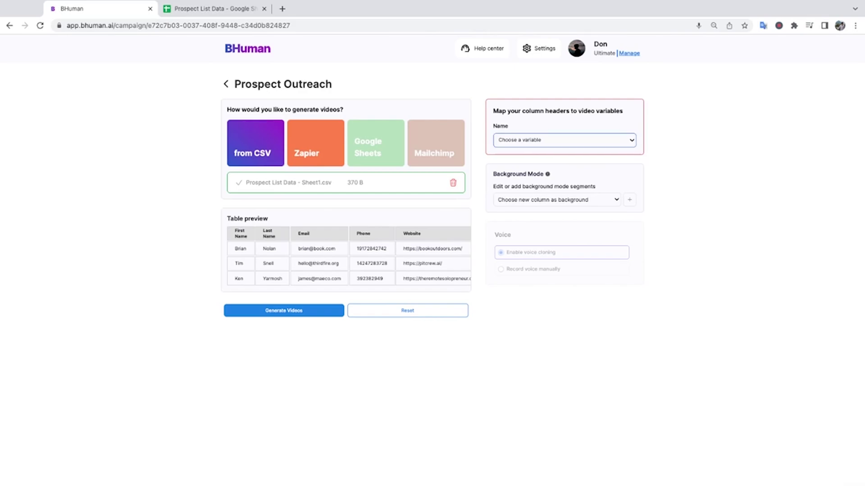
drag(511, 125, 492, 126)
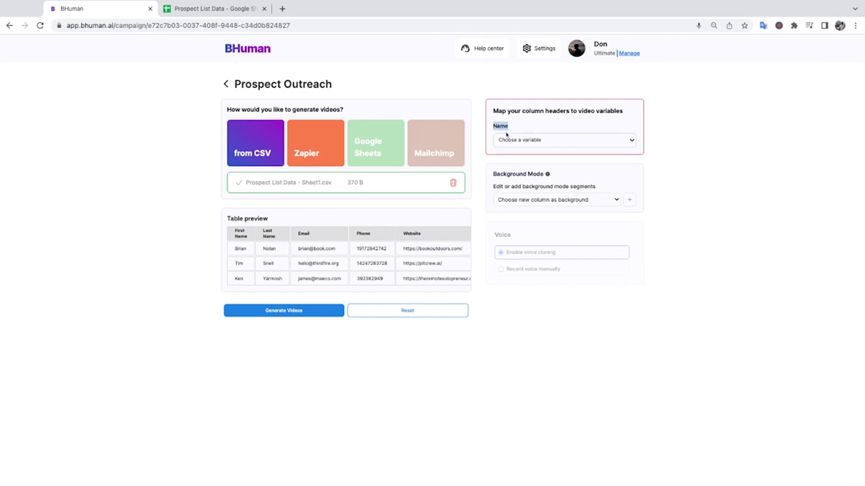
click(536, 140)
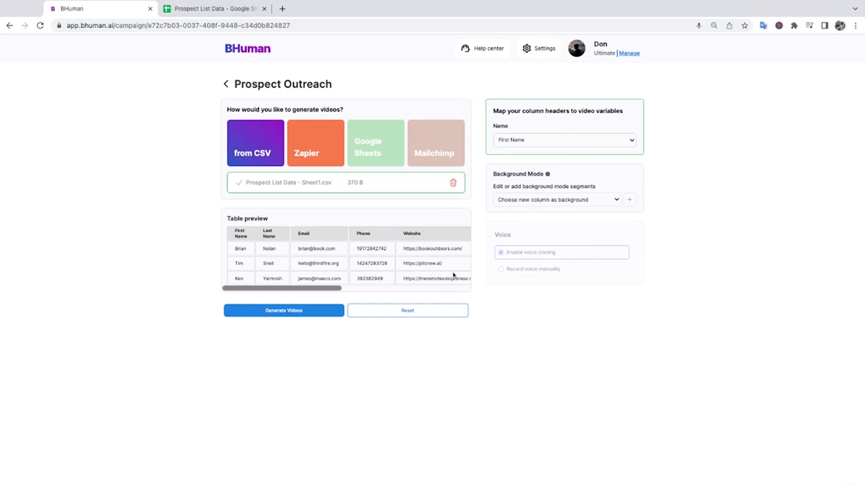
scroll(453, 275, right, 5)
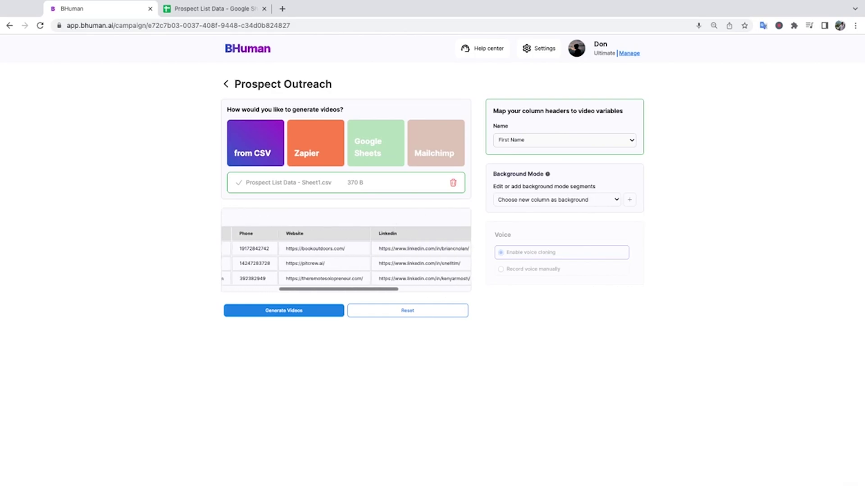
scroll(453, 275, right, 3)
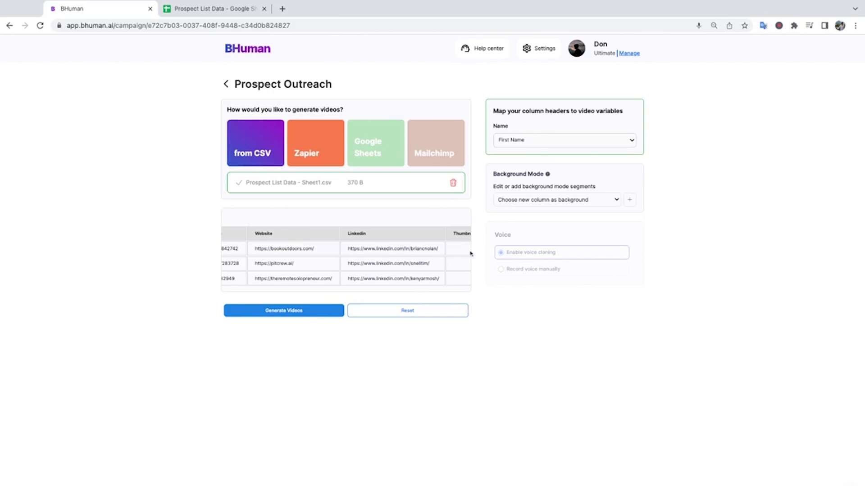
Choose Website as a background column and make it a website screenshot
click(557, 210)
click(627, 203)
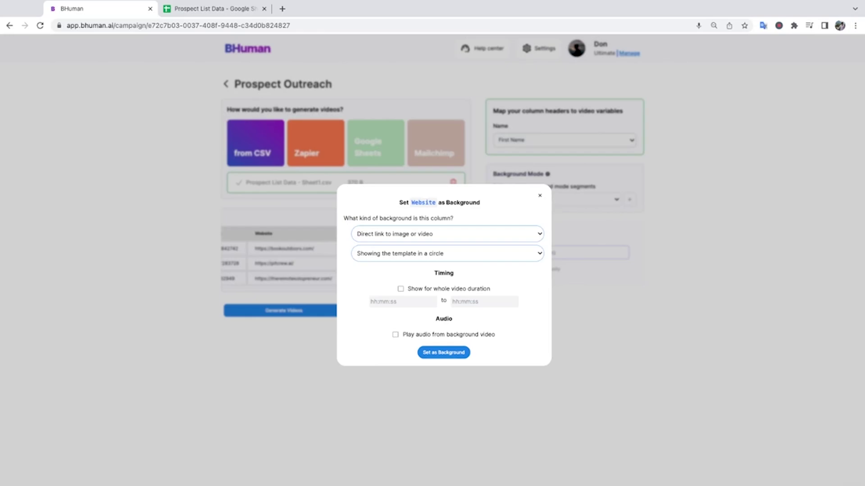
key(Down)
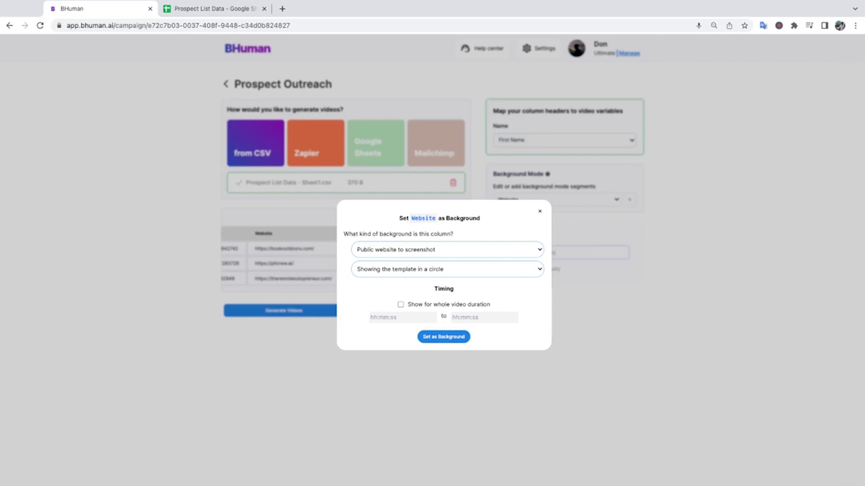
Time the Website background from 00:00:00 to 00:00:05 and save it
click(400, 304)
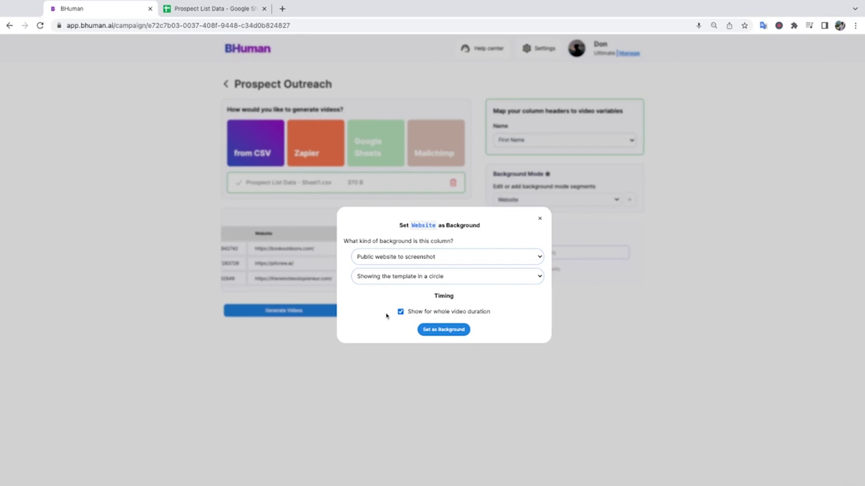
click(400, 312)
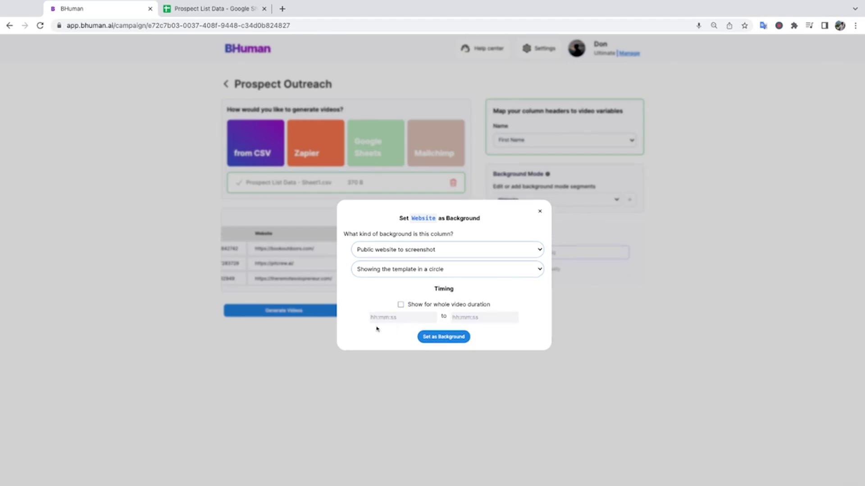
click(391, 317)
text(00:00:00)
click(466, 317)
text(00:0)
text(0:)
text(05)
click(447, 337)
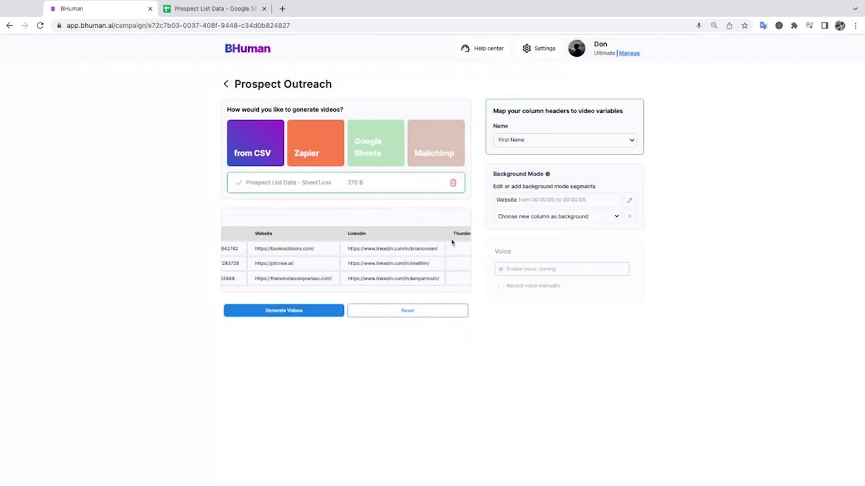
scroll(408, 249, right, 2)
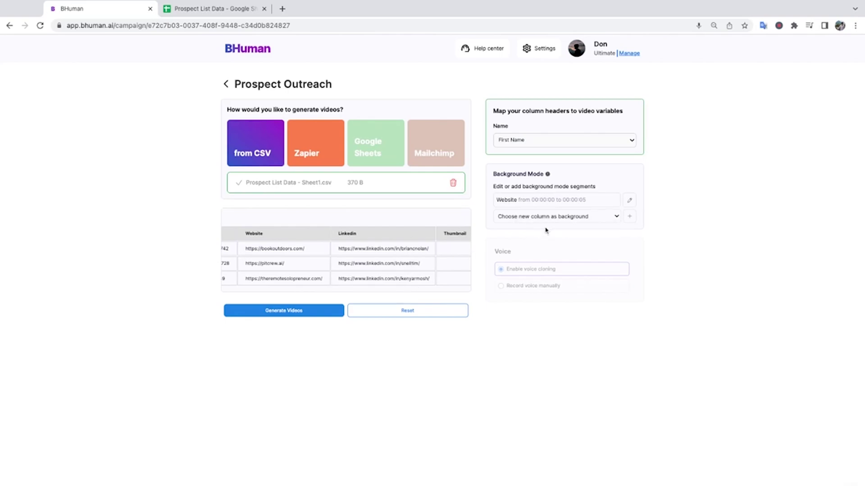
click(594, 218)
Set the LinkedIn column as profile pages, timed 00:00:08 to 00:00:11, and save
click(625, 221)
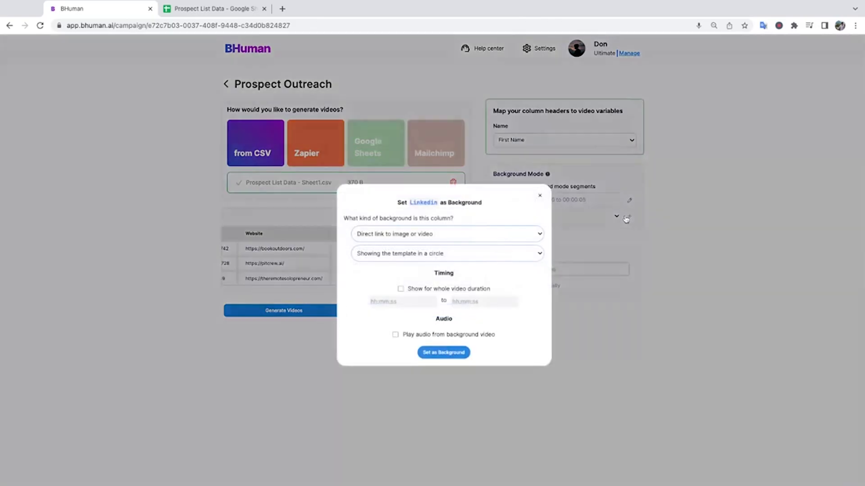
click(531, 235)
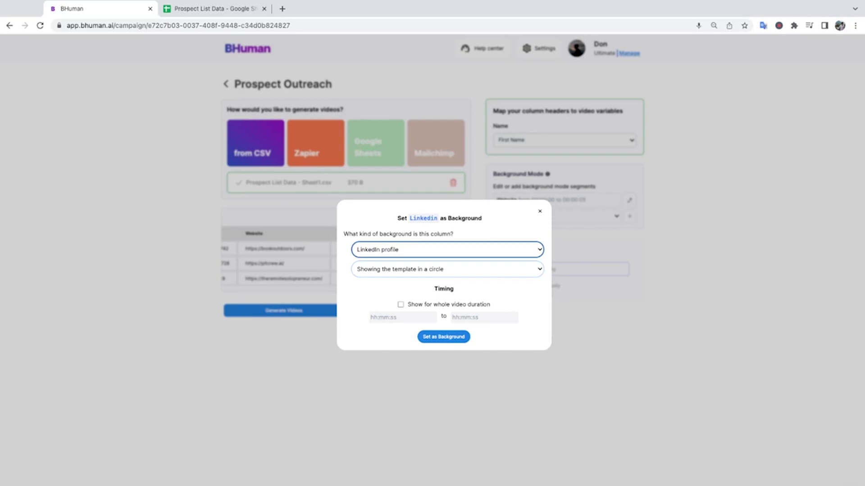
click(418, 315)
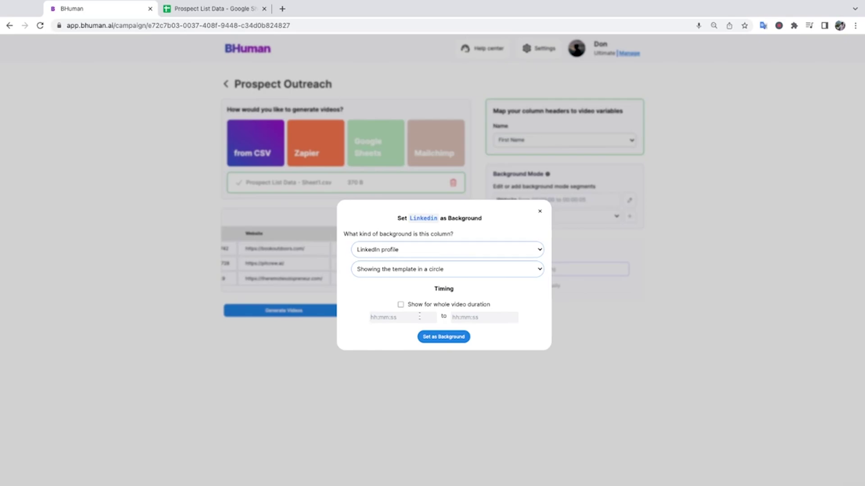
text(00:00:)
text(05)
key(BackSpace)
text(8)
text(00)
text(:00:11)
click(443, 337)
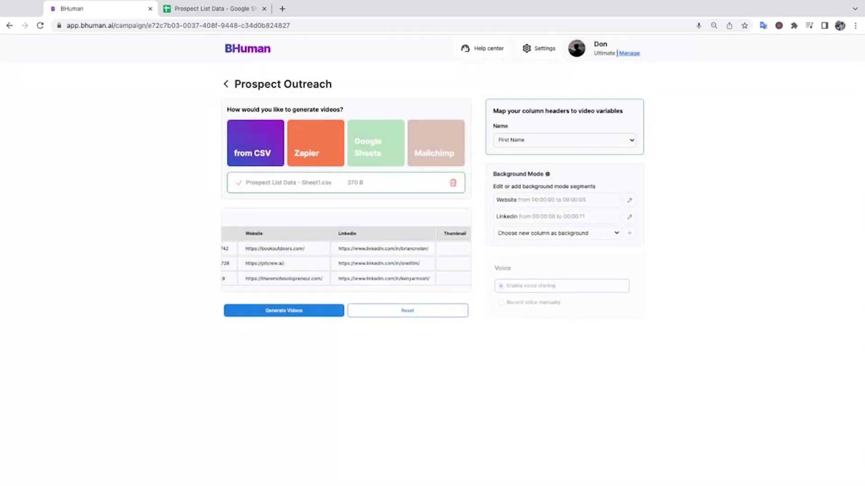
scroll(434, 263, right, 4)
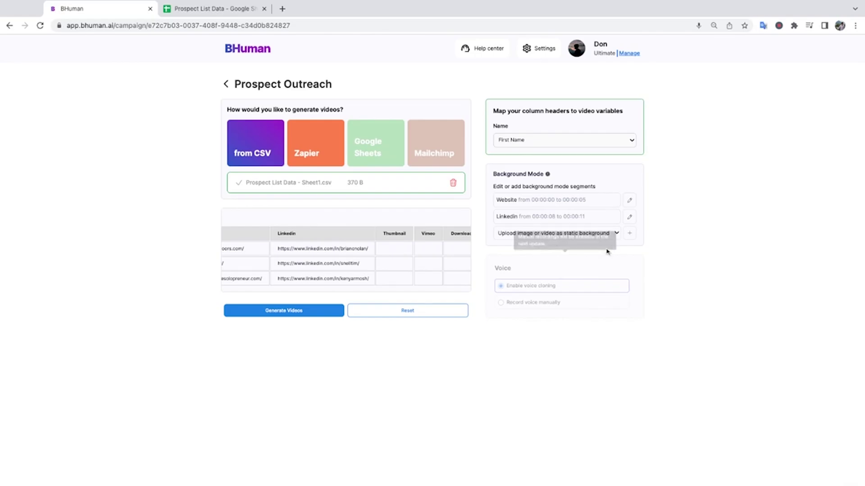
Time the uploaded video background from 00:00:11 to 00:00:21 and update the column cells
click(628, 232)
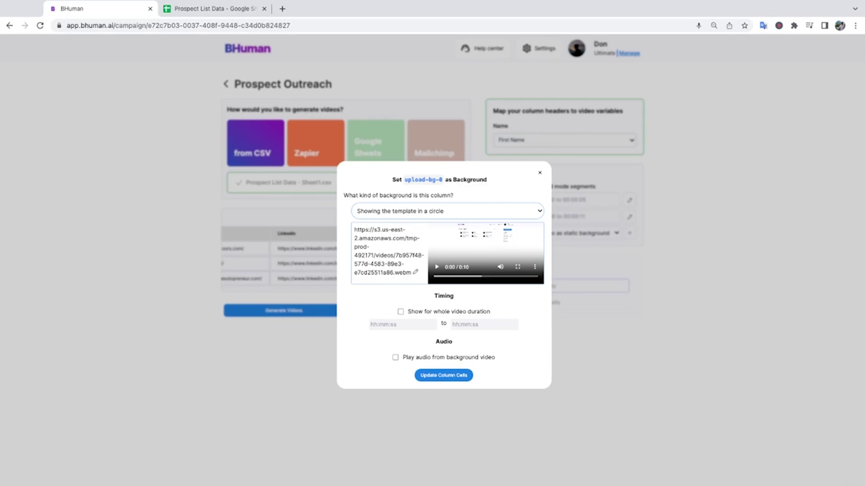
click(405, 324)
text(00:00:11)
key(Tab)
text(00:00)
text(:21)
click(444, 376)
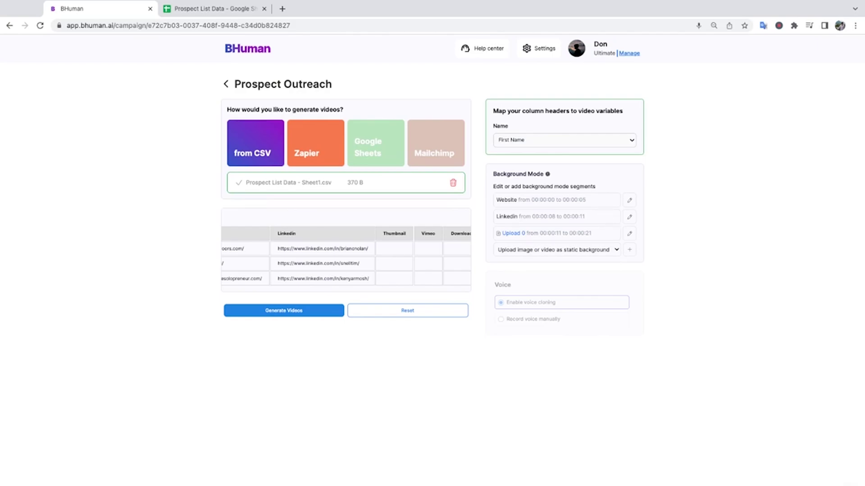
Reopen and close the LinkedIn settings unchanged, then generate the personalized videos
click(628, 217)
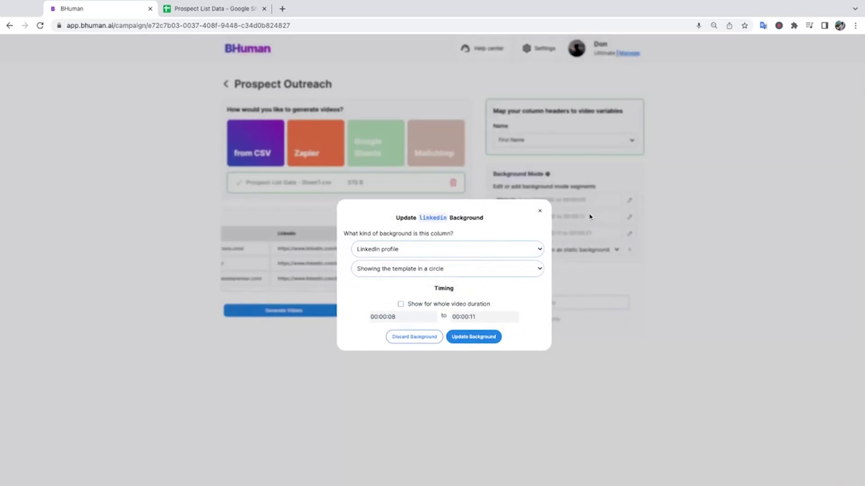
click(539, 210)
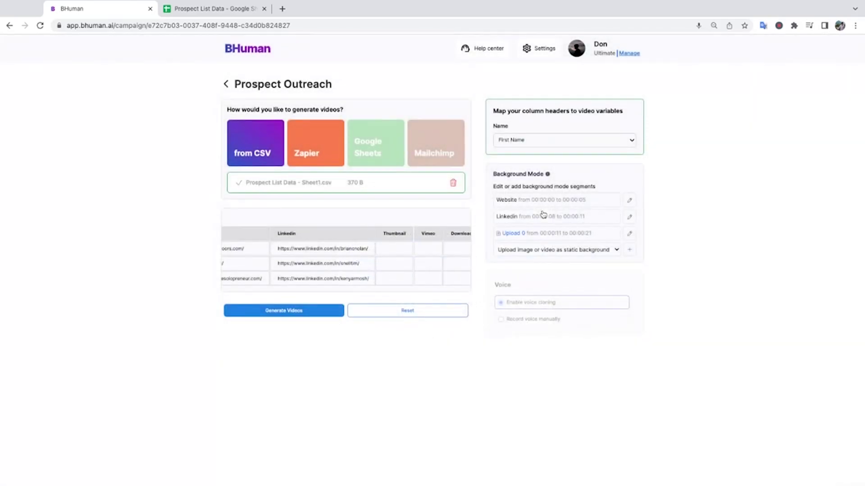
click(322, 309)
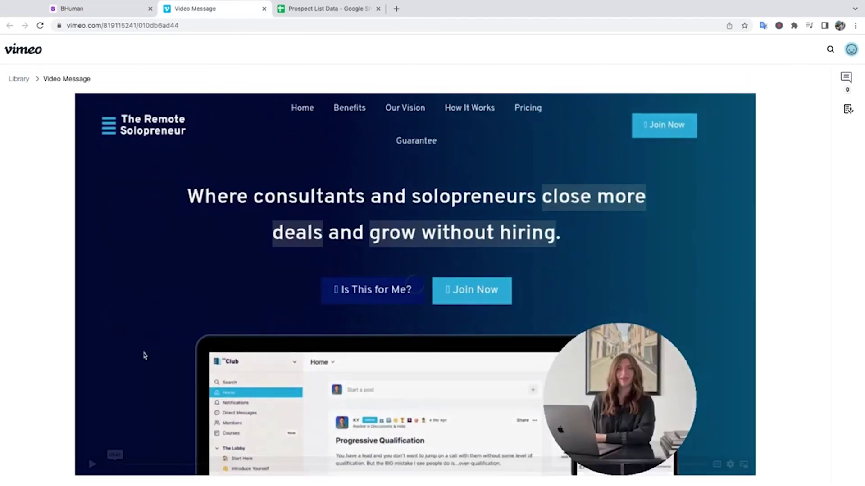
Play Ken's Vimeo video and jump through its website and LinkedIn sections
click(91, 463)
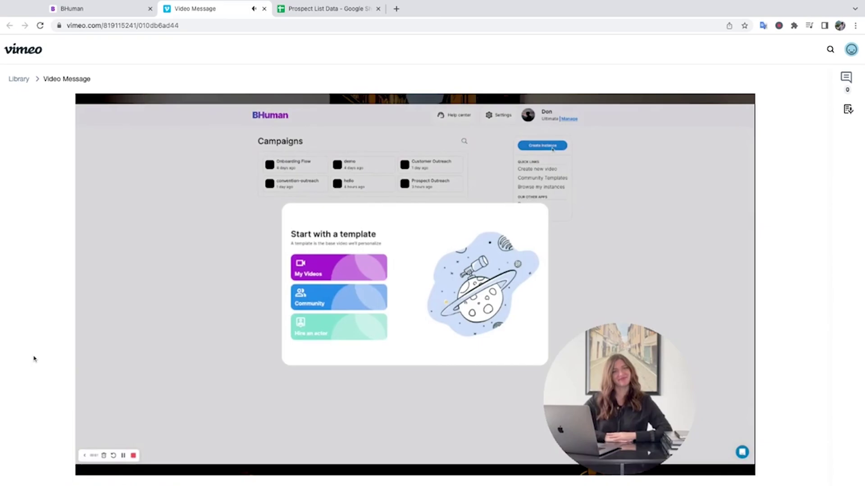
click(127, 464)
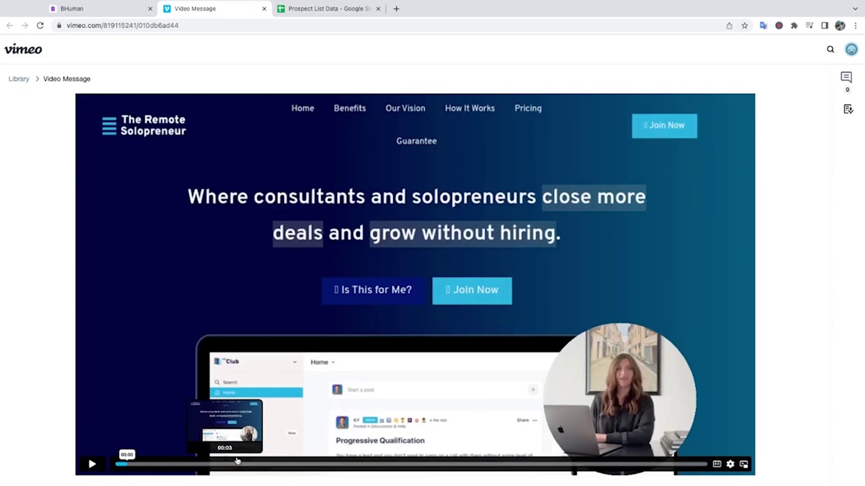
click(271, 464)
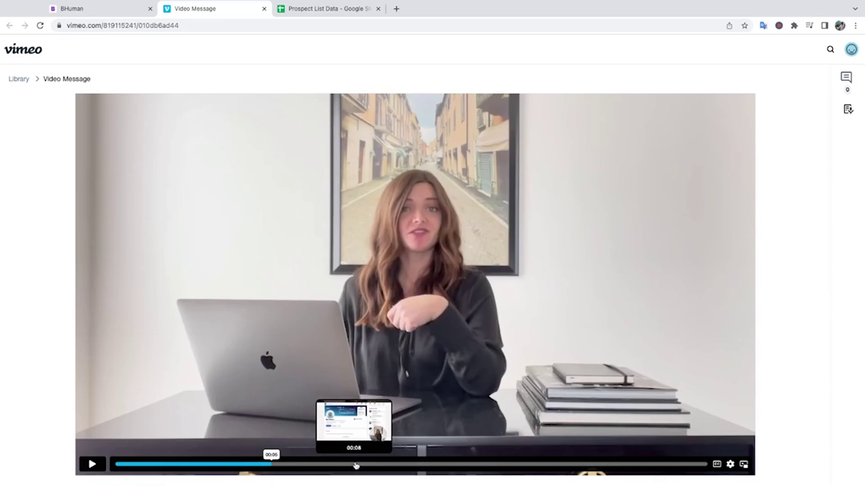
click(365, 464)
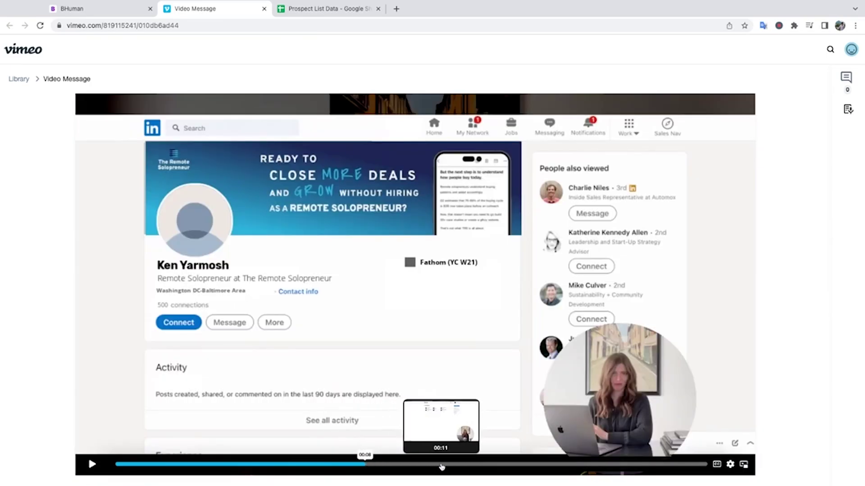
Skip ahead into the demo section, then return to the generated videos list
click(438, 466)
click(463, 467)
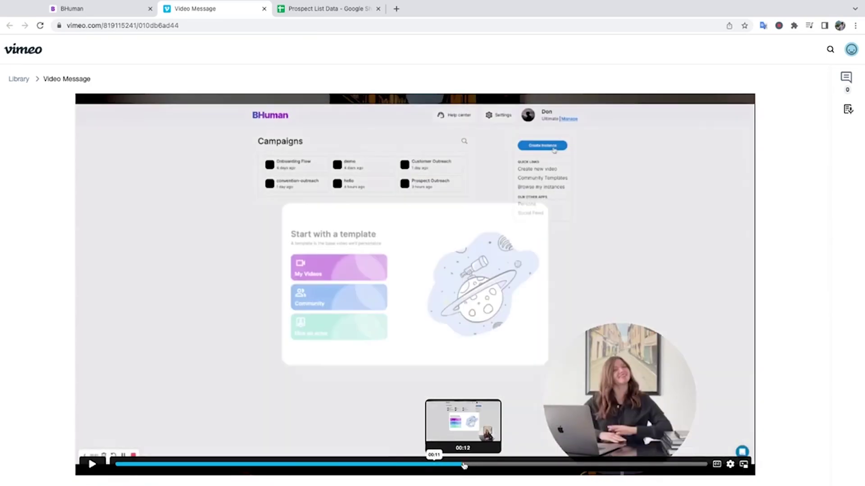
click(480, 466)
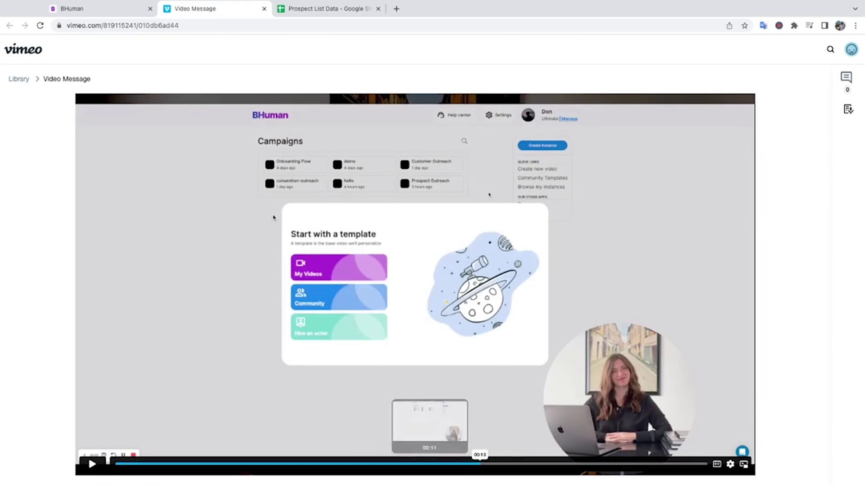
click(101, 8)
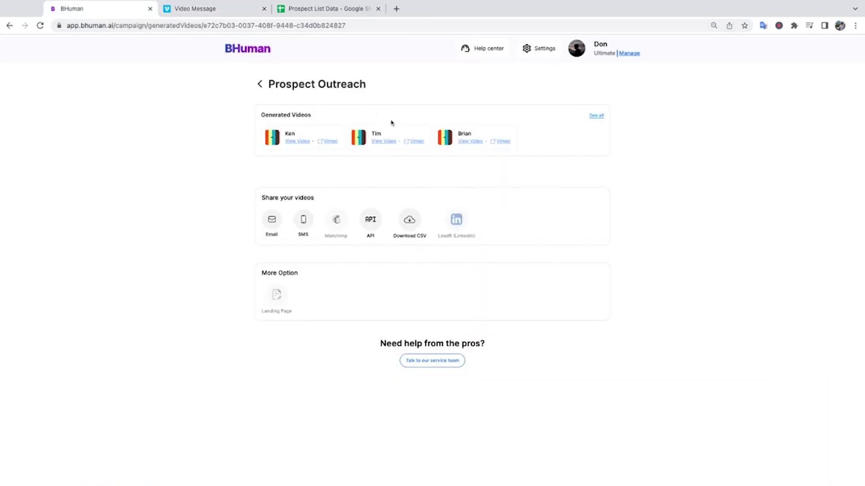
Play the second personalized video on Vimeo, then pause it
click(415, 142)
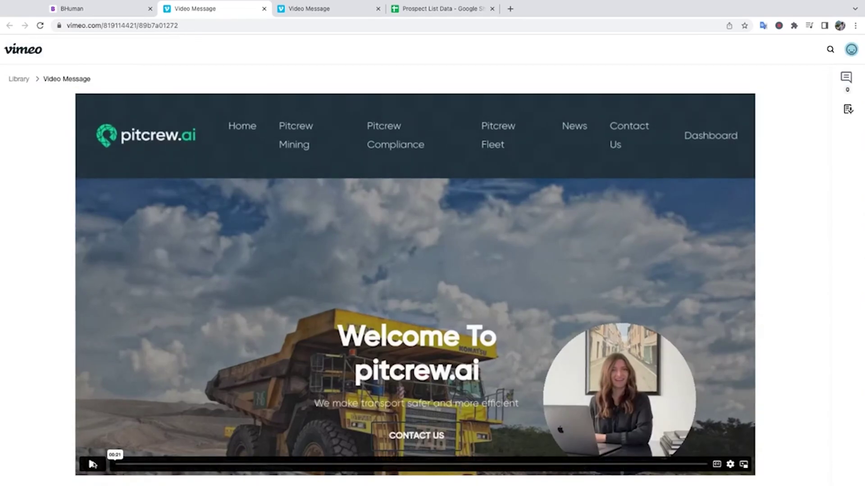
click(92, 464)
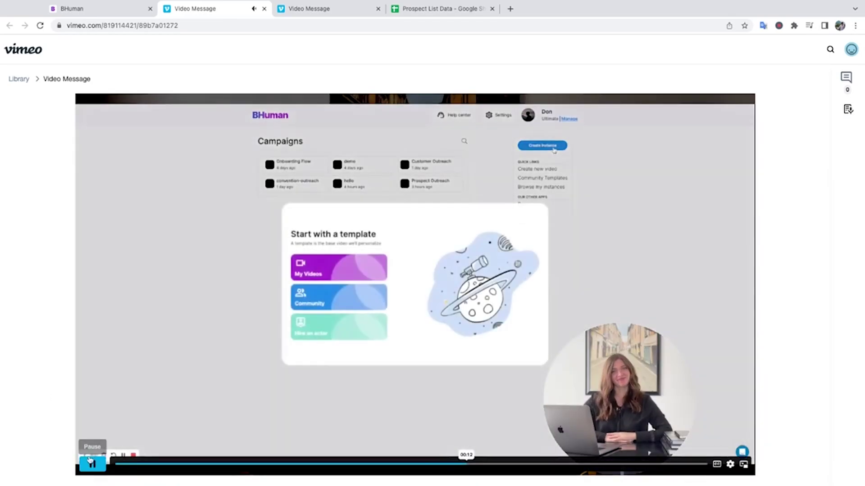
click(91, 464)
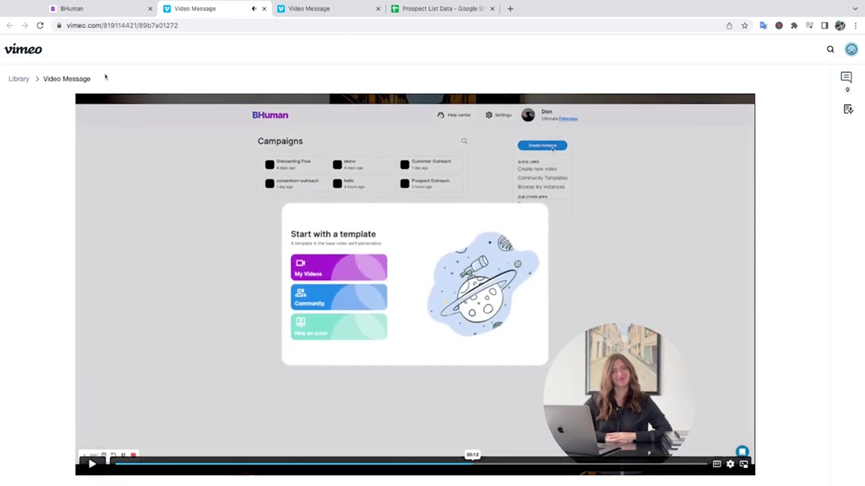
Back in the generated videos list, open the third video on Vimeo and play it
click(72, 9)
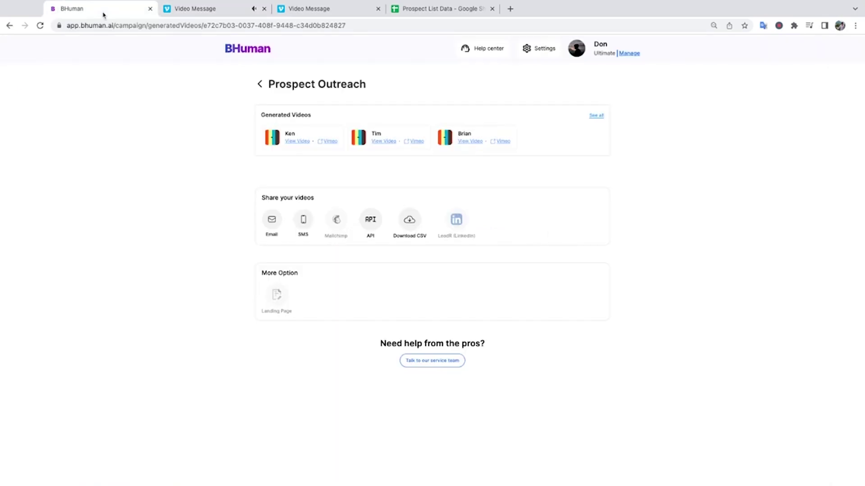
click(502, 142)
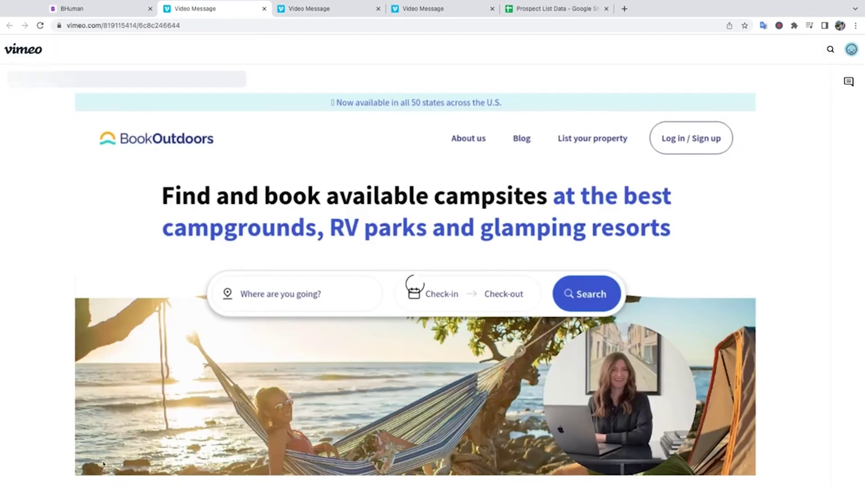
click(92, 464)
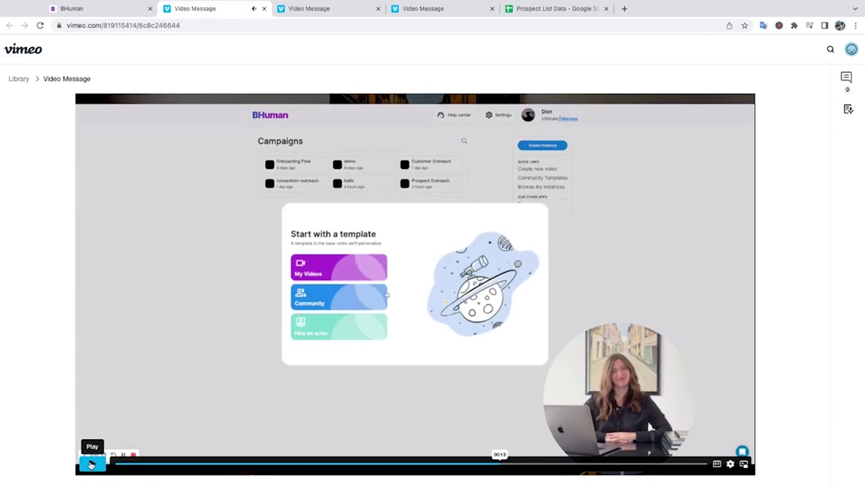
click(72, 8)
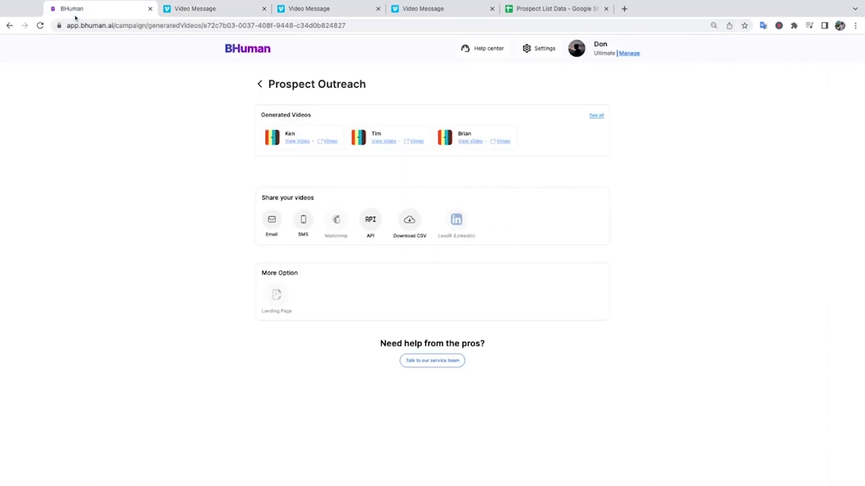